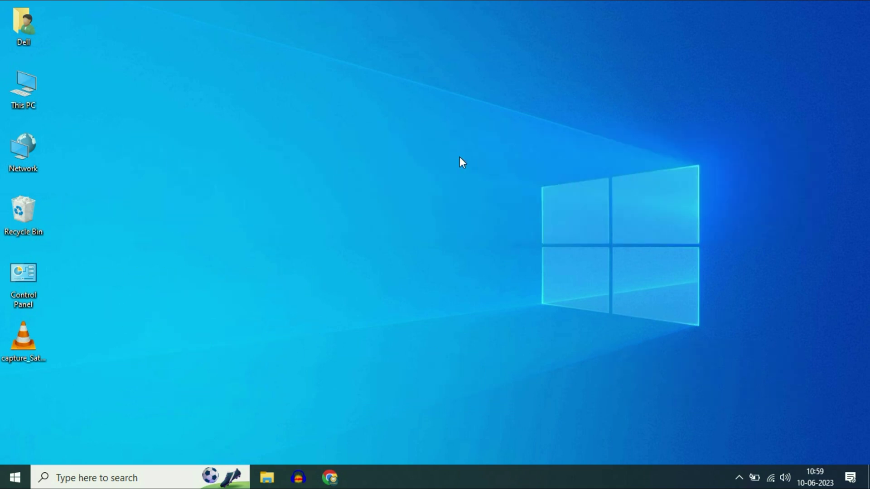
Open Device Manager from the Start button's quick menu, then close it.
right_click(18, 477)
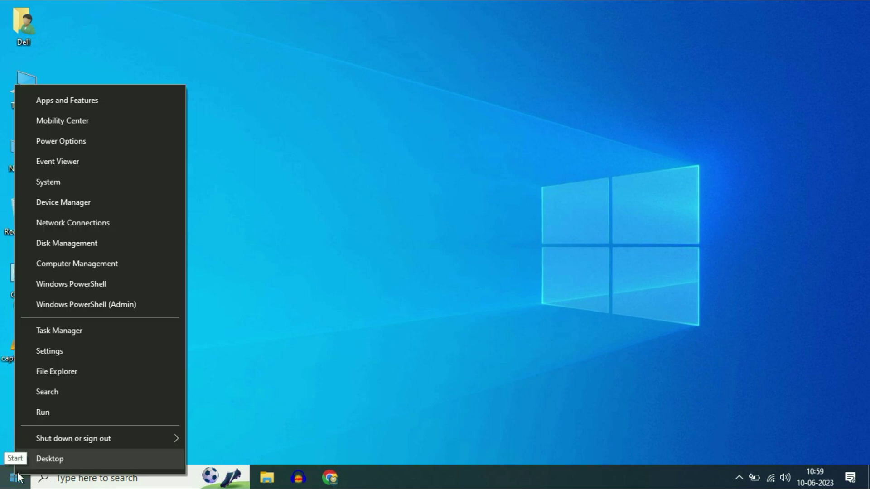
click(85, 203)
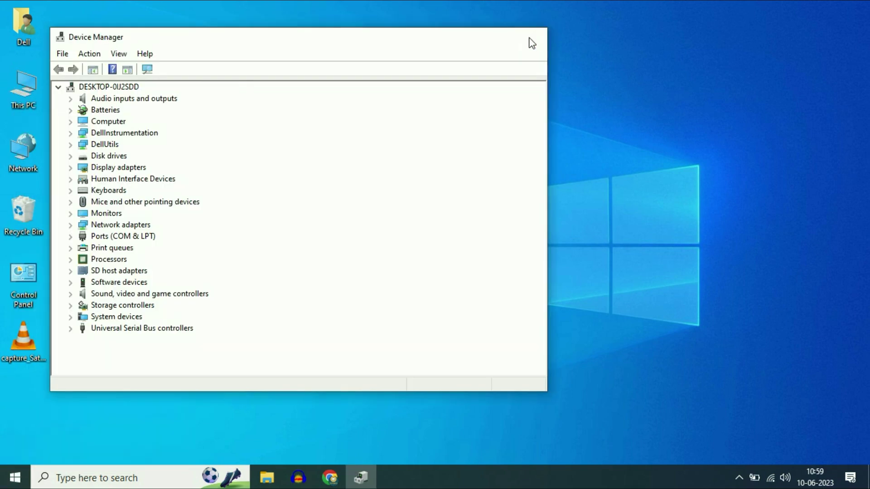
click(530, 38)
Reopen Device Manager through a taskbar search for 'dev' and maximize its window.
click(99, 480)
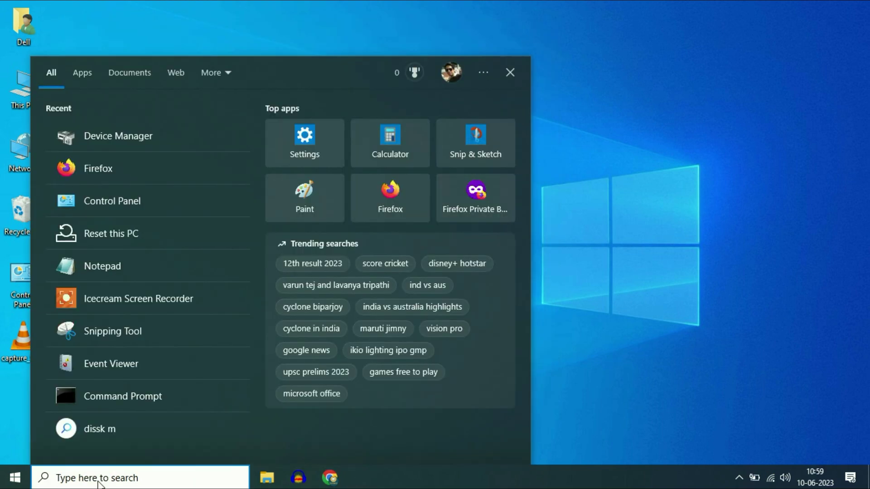
text(dev)
click(120, 131)
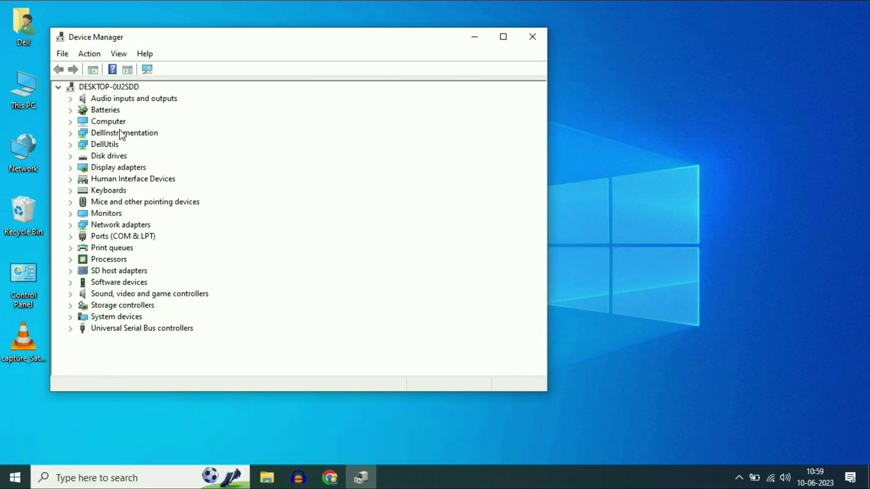
click(503, 37)
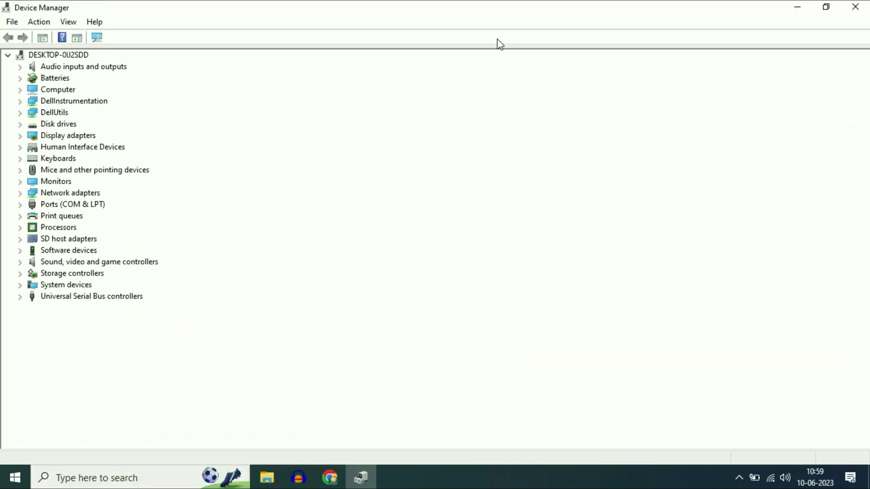
Expand Display adapters and select the Intel(R) HD Graphics 4000 adapter.
click(74, 138)
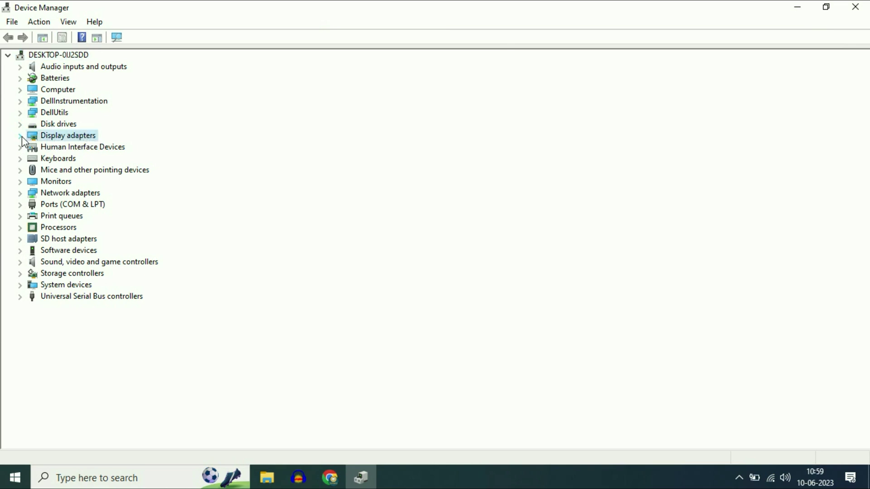
click(20, 135)
click(81, 150)
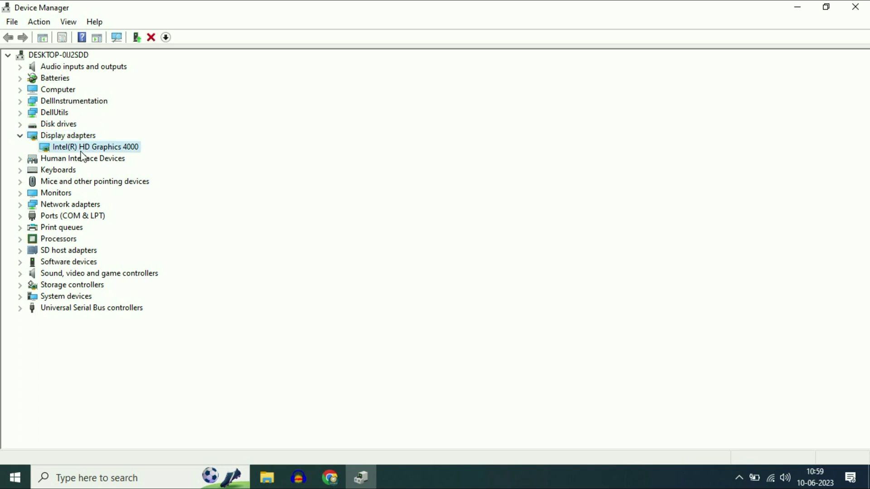
Let Windows search automatically for an Intel(R) HD Graphics 4000 driver, then close the wizard.
right_click(122, 153)
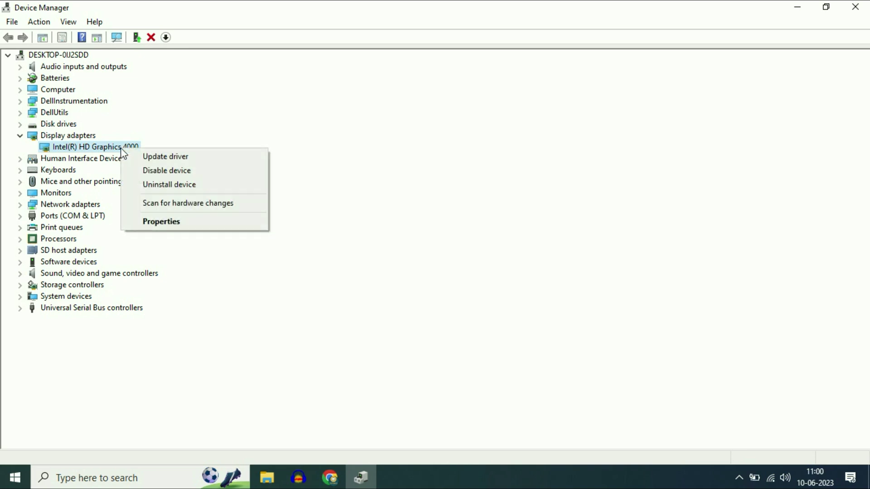
click(155, 159)
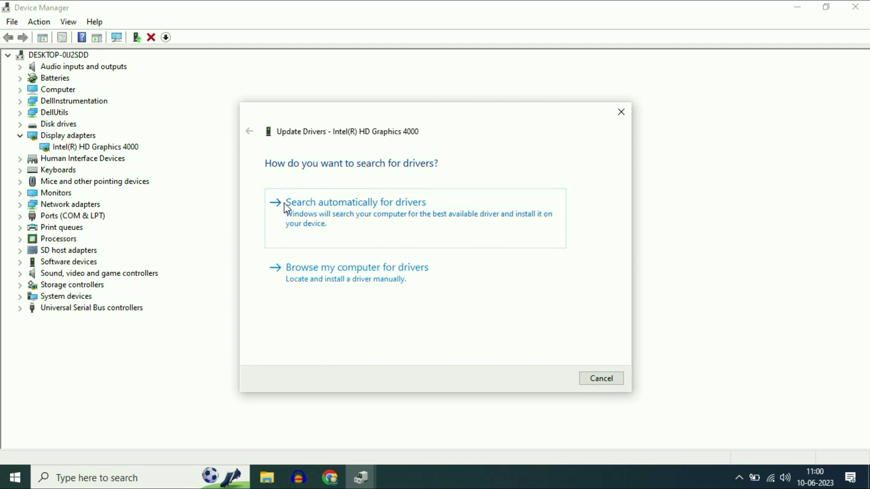
click(333, 213)
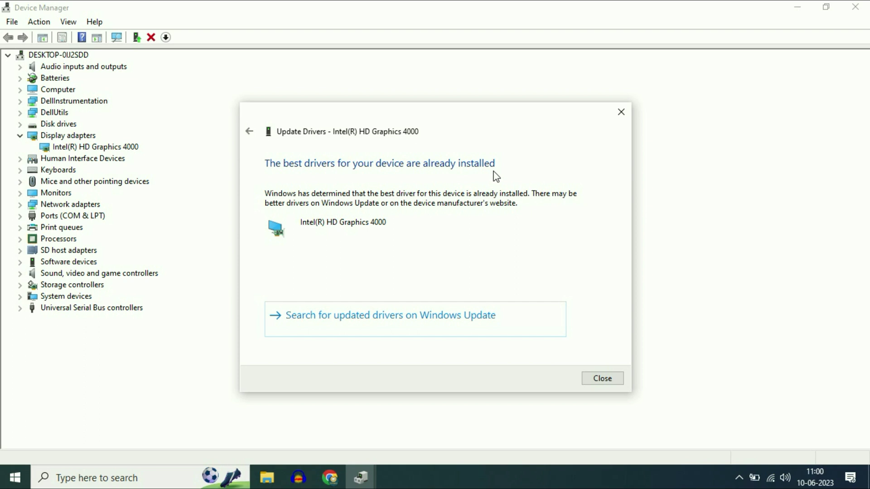
click(621, 112)
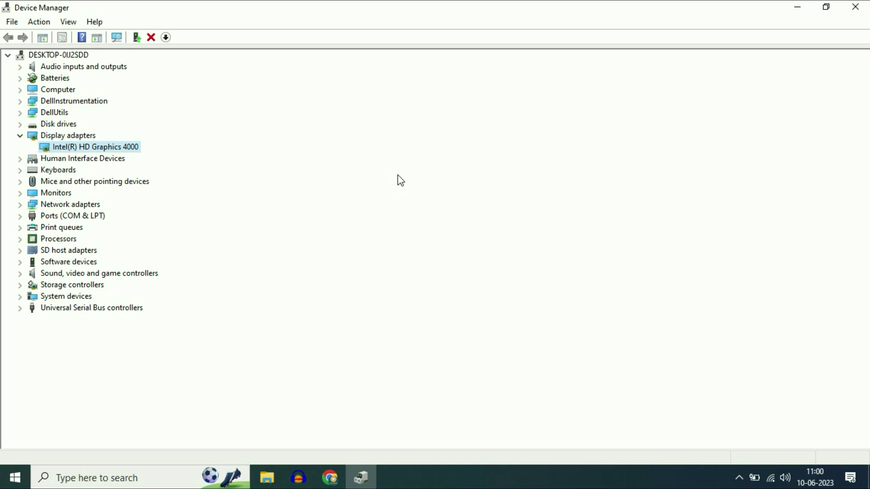
View the Intel(R) HD Graphics 4000 Driver tab, highlighting the 2016 date and version 10.18.10.4425.
right_click(122, 146)
click(174, 221)
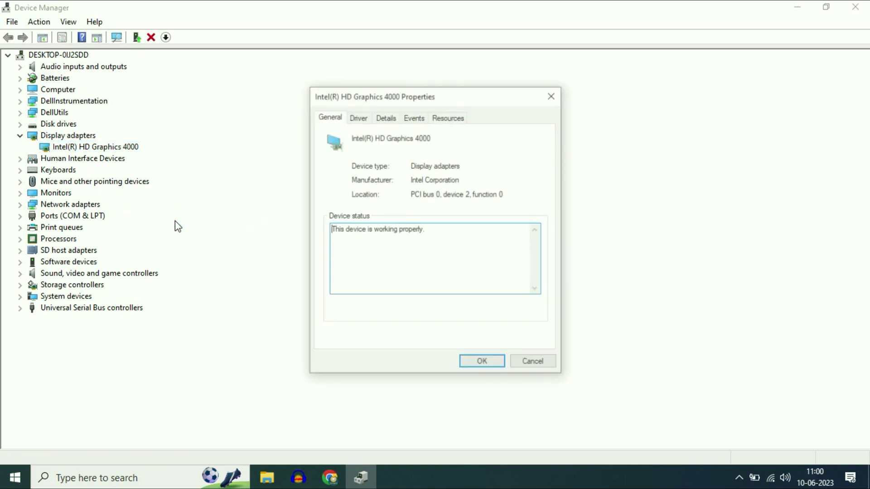
click(358, 119)
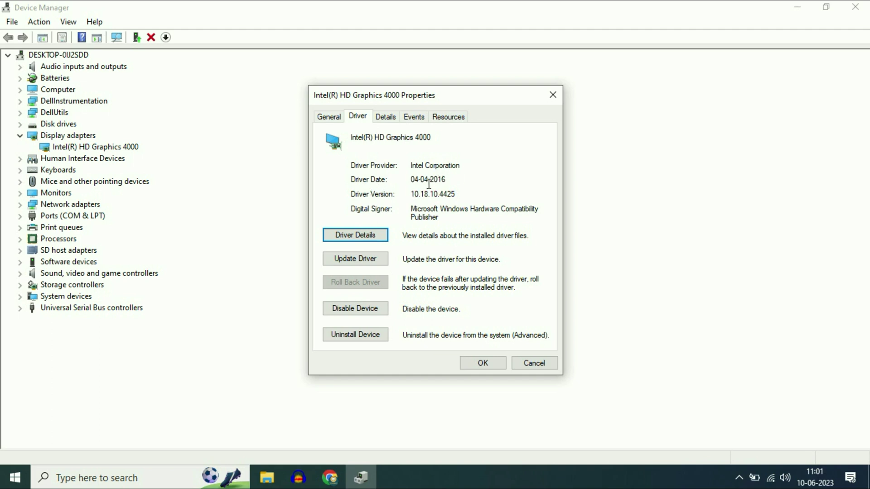
drag(430, 180, 446, 180)
click(470, 178)
drag(412, 194, 458, 194)
click(375, 234)
Close the adapter properties and switch to Chrome's Google results for 'intel driver'.
click(542, 361)
click(335, 471)
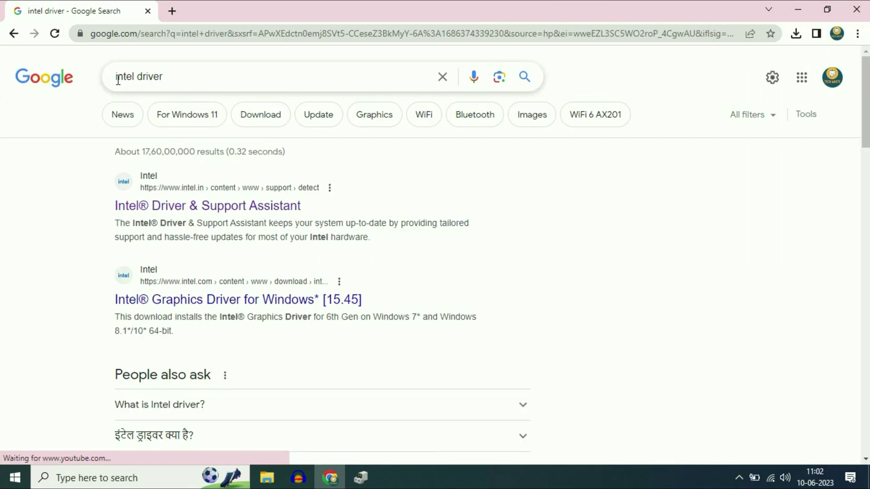
drag(182, 76, 108, 75)
click(393, 157)
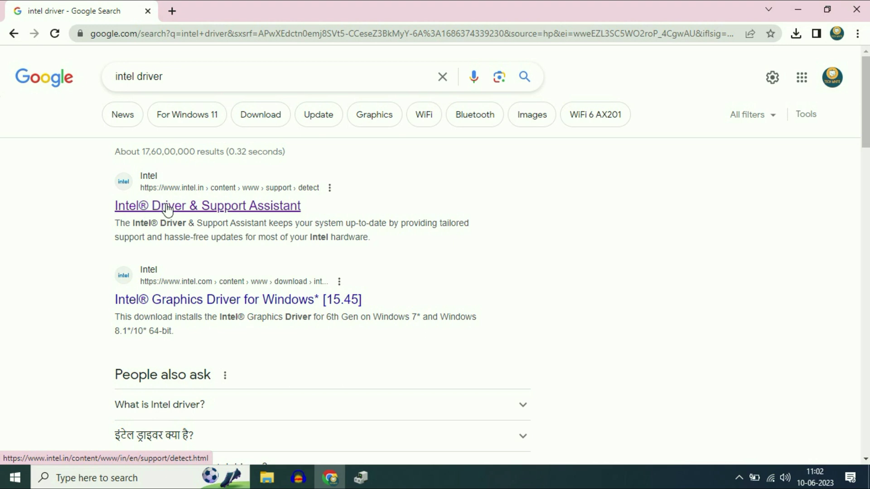
Open Intel's Driver & Support Assistant page and download Intel-Driver-and-Support-Assistant-Installer.exe.
click(284, 207)
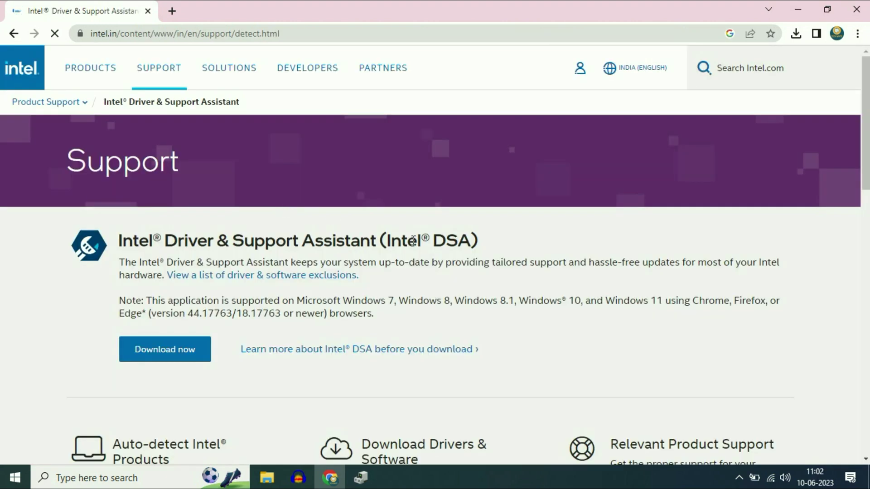
scroll(413, 240, down, 1)
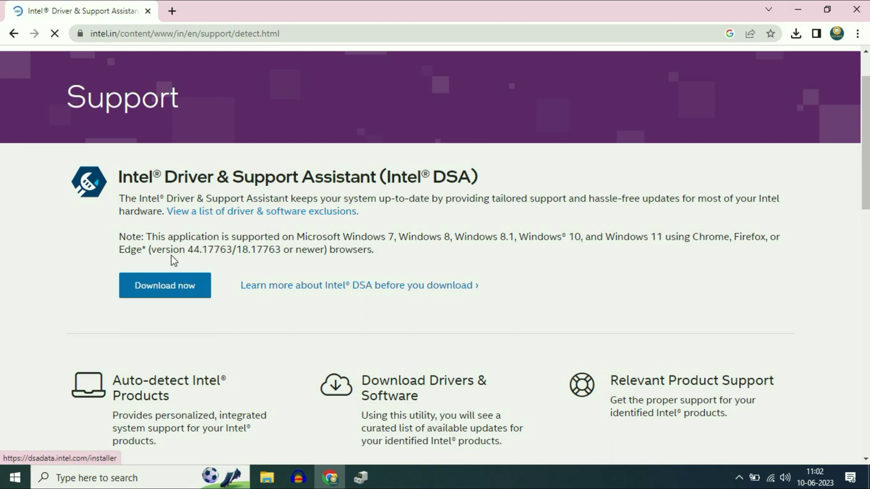
scroll(214, 180, up, 1)
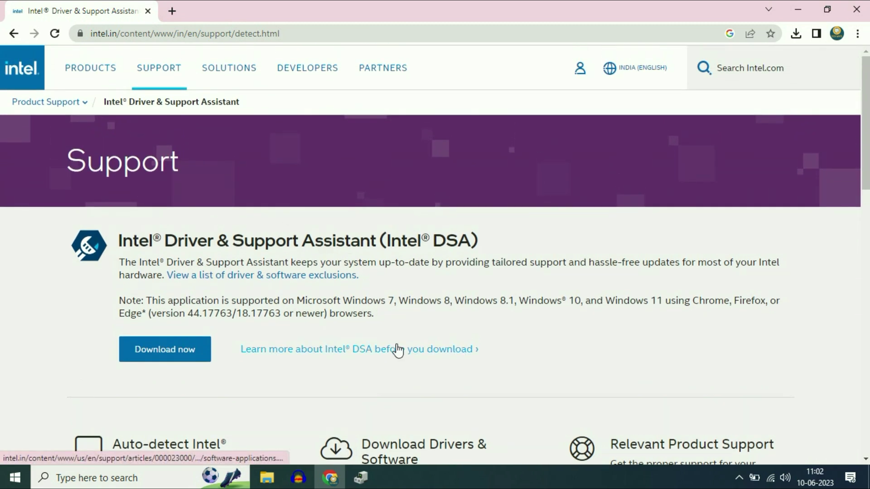
scroll(397, 349, down, 2)
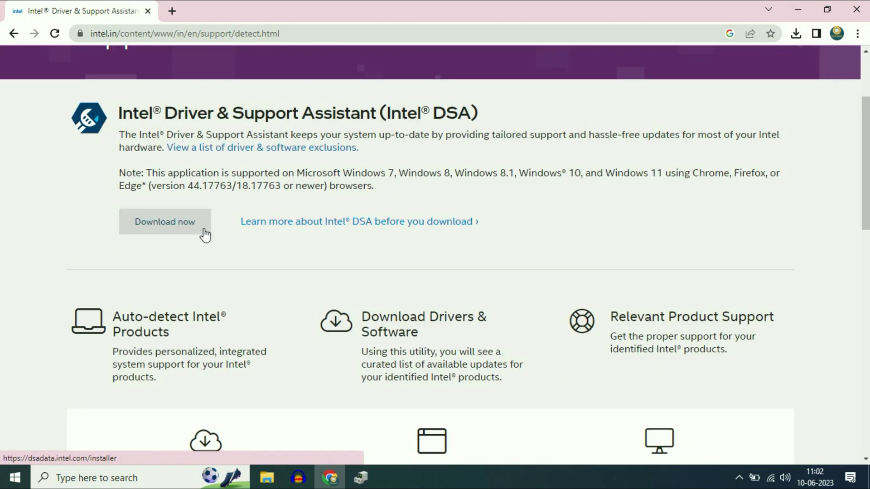
click(181, 227)
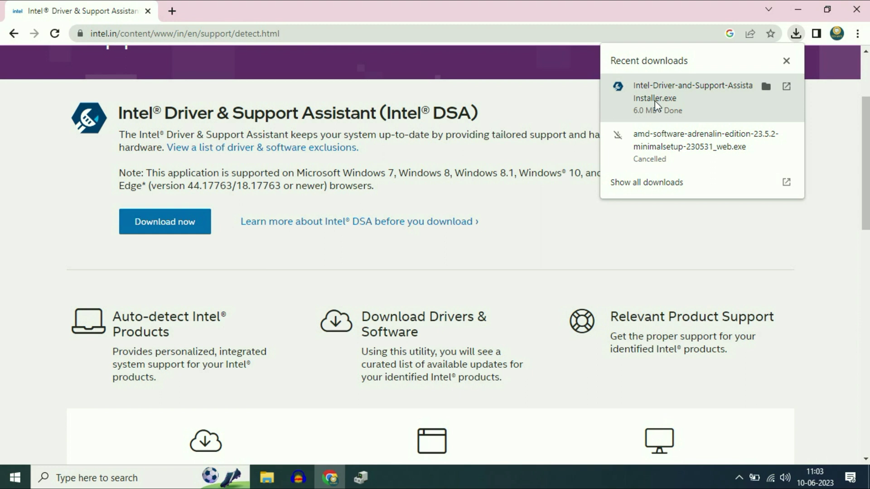
click(521, 108)
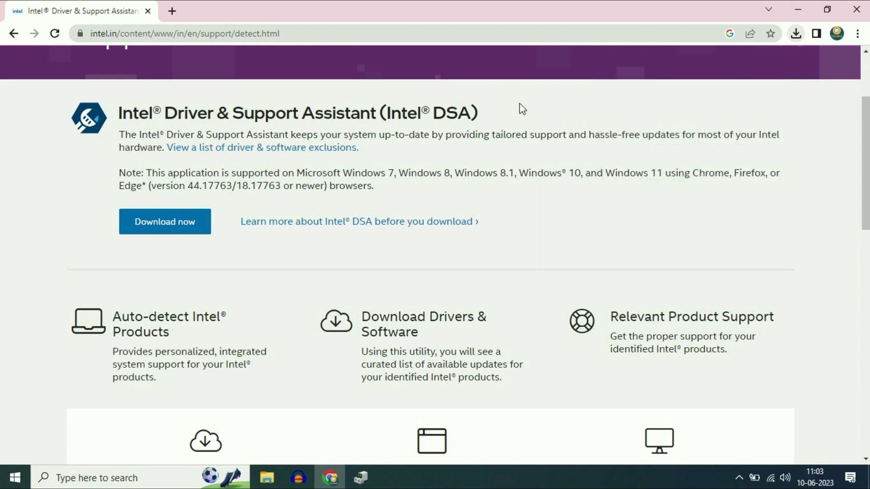
Search Google for 'amd drivers' in a new tab.
click(174, 15)
click(221, 36)
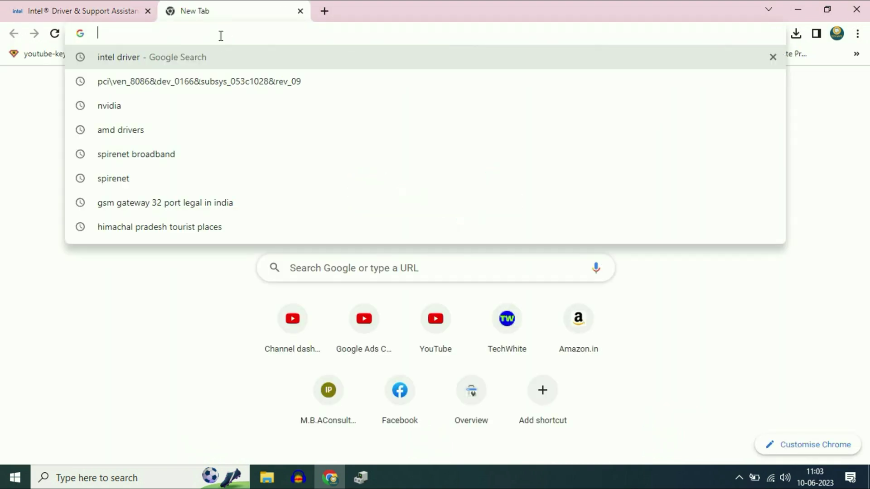
text(amd)
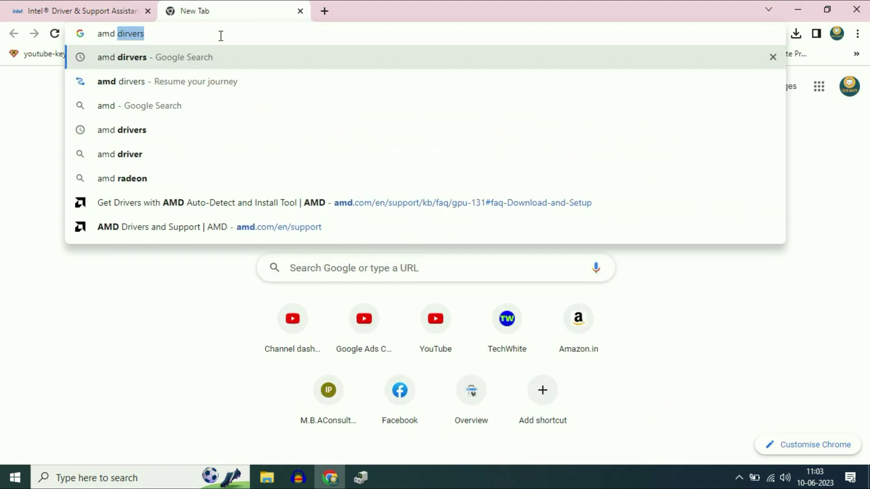
key(Return)
scroll(248, 150, down, 3)
scroll(231, 156, up, 3)
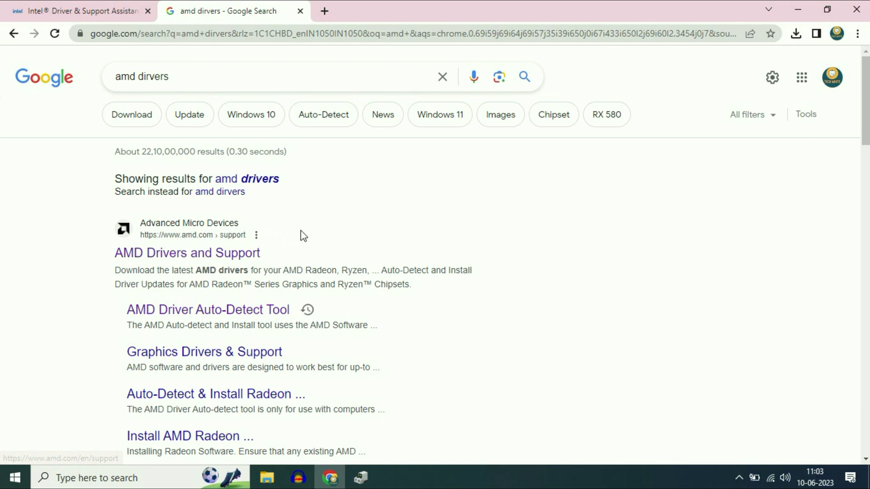
scroll(254, 243, down, 1)
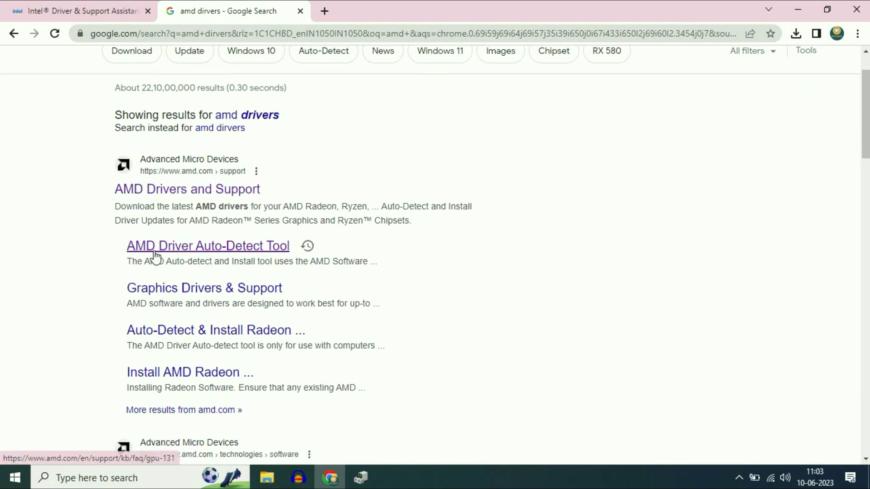
Open the AMD Driver Auto-Detect Tool article at its Download and Setup section.
click(254, 247)
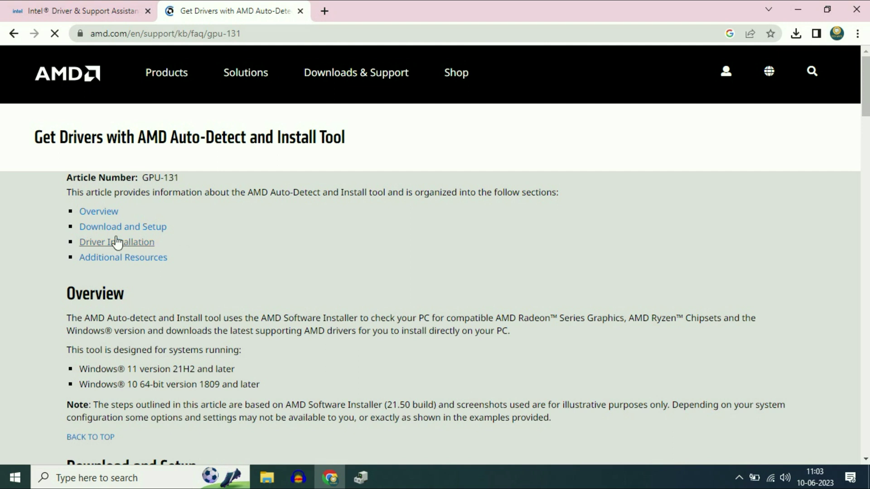
click(139, 228)
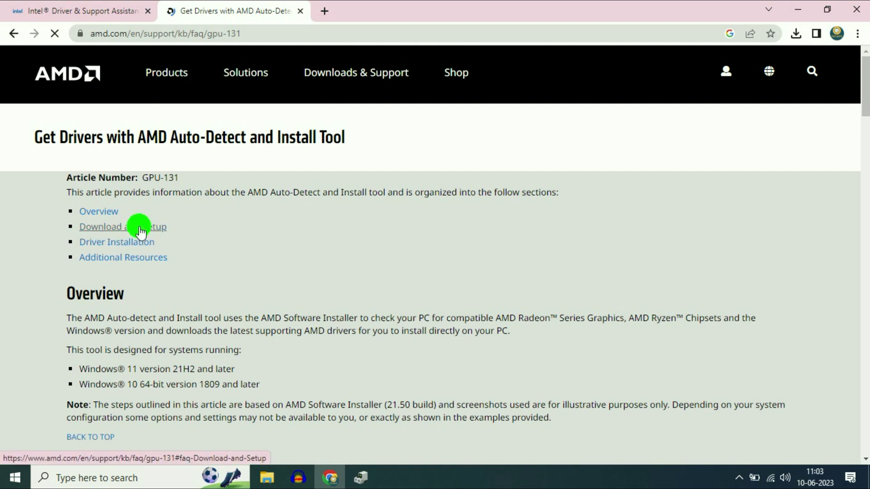
scroll(178, 213, up, 3)
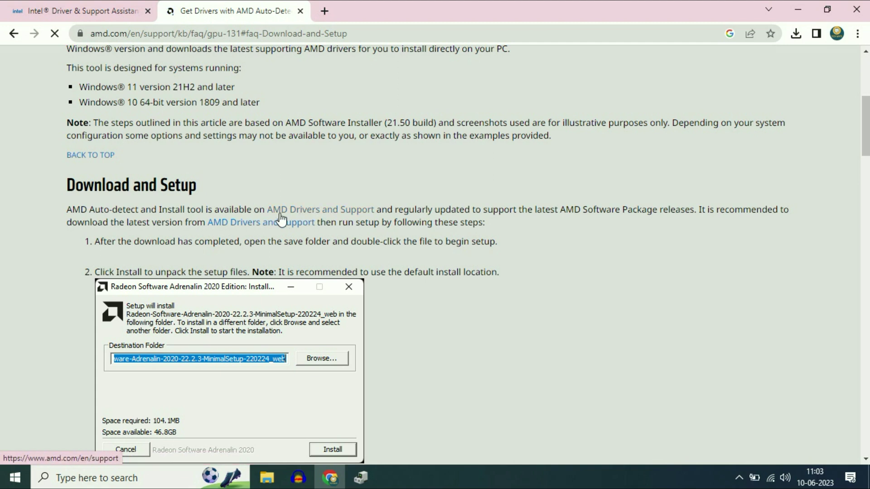
Download the AMD Windows driver installer from AMD Drivers and Support and confirm it finished.
click(349, 211)
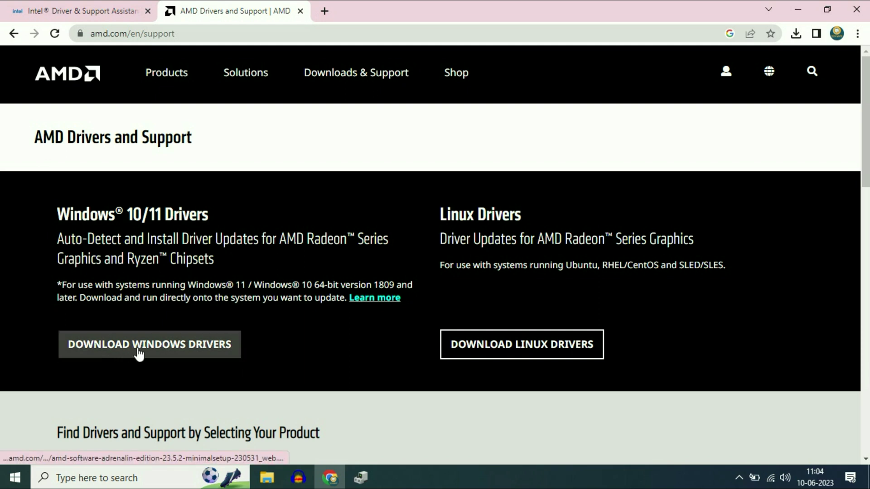
click(172, 353)
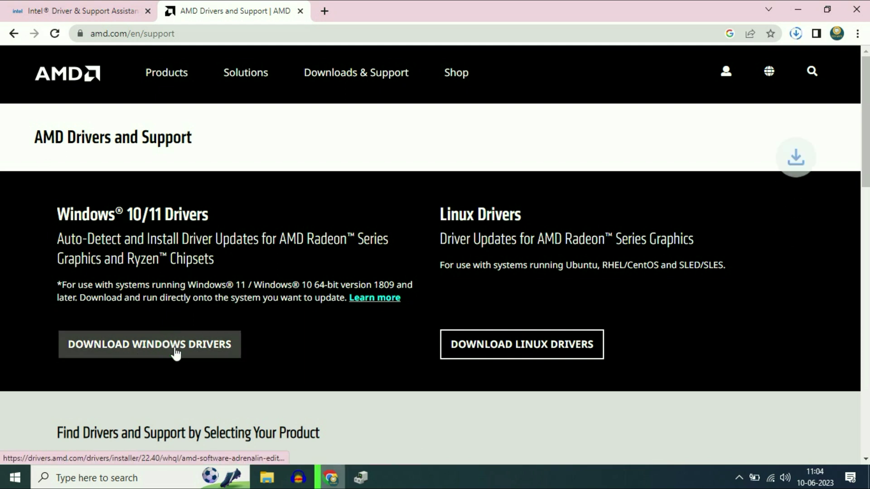
click(796, 33)
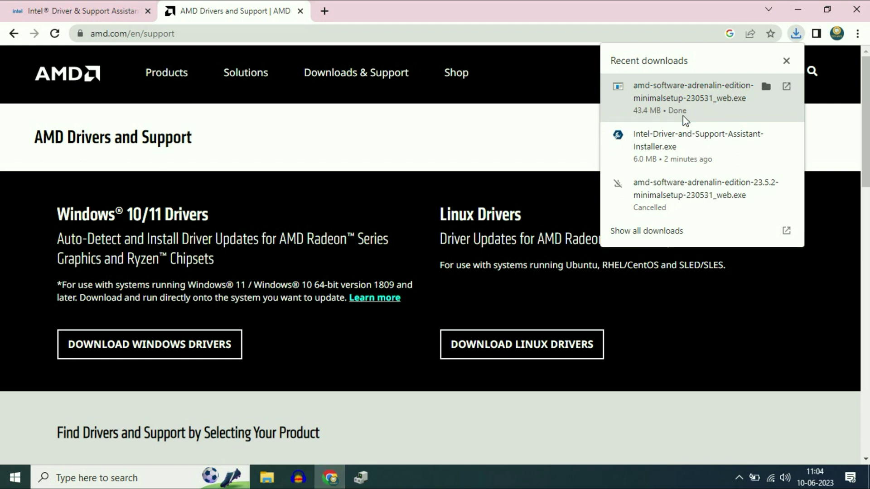
click(385, 140)
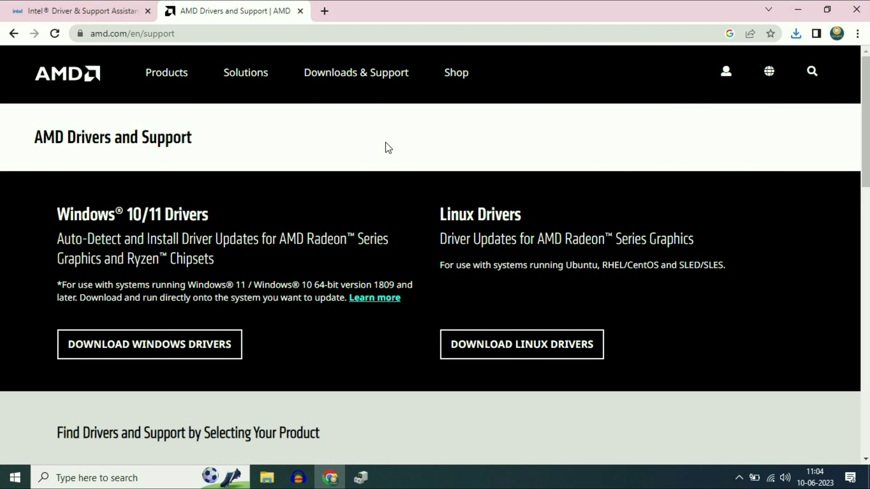
In a new tab, reach NVIDIA's Driver Downloads page via the 'nvidia' history search.
click(324, 11)
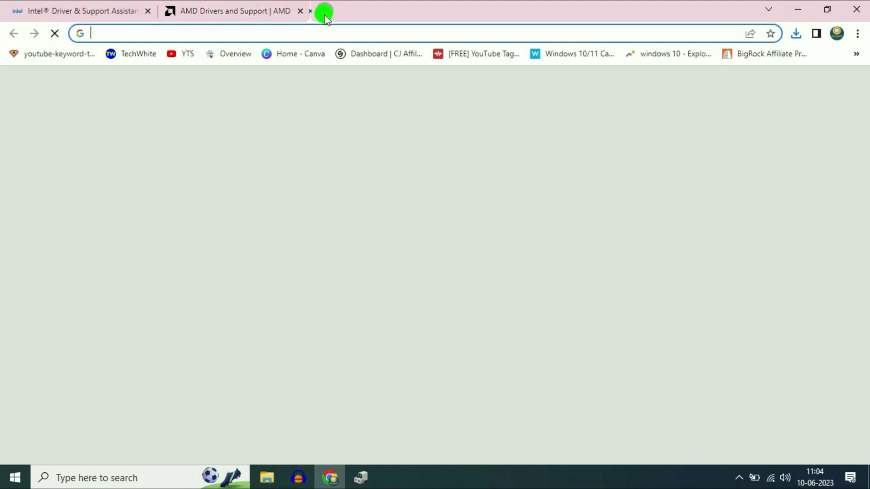
click(335, 34)
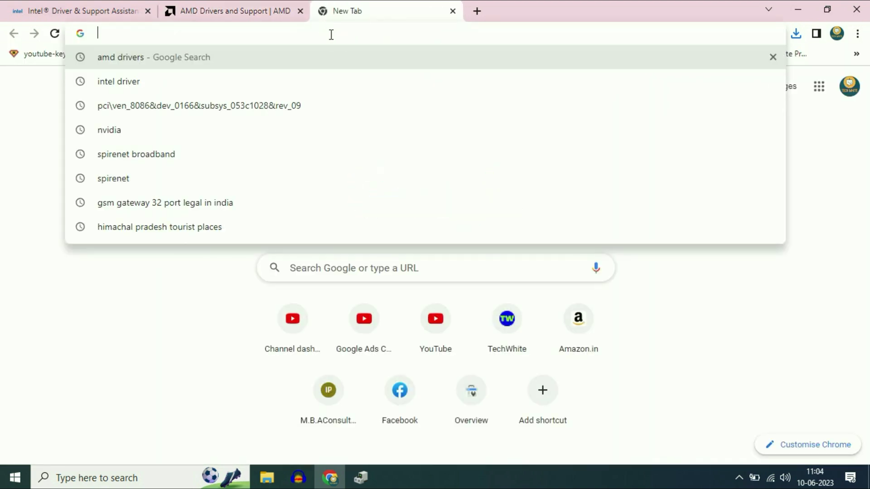
click(154, 132)
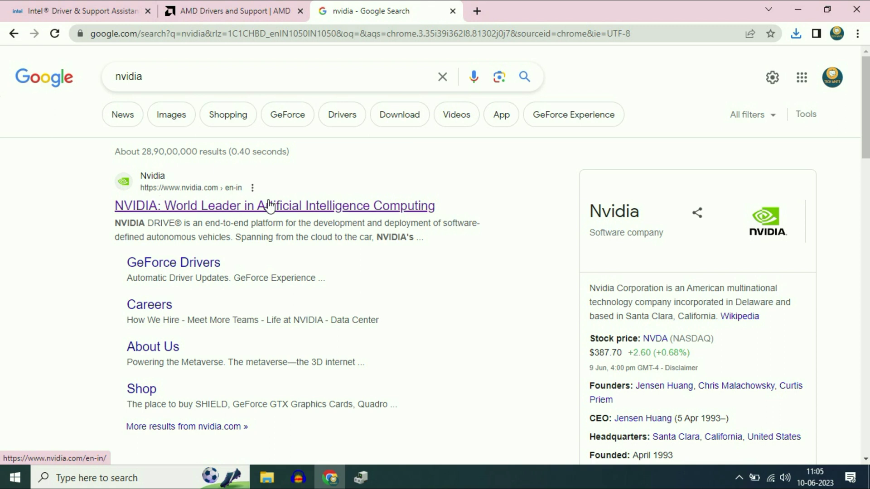
click(151, 208)
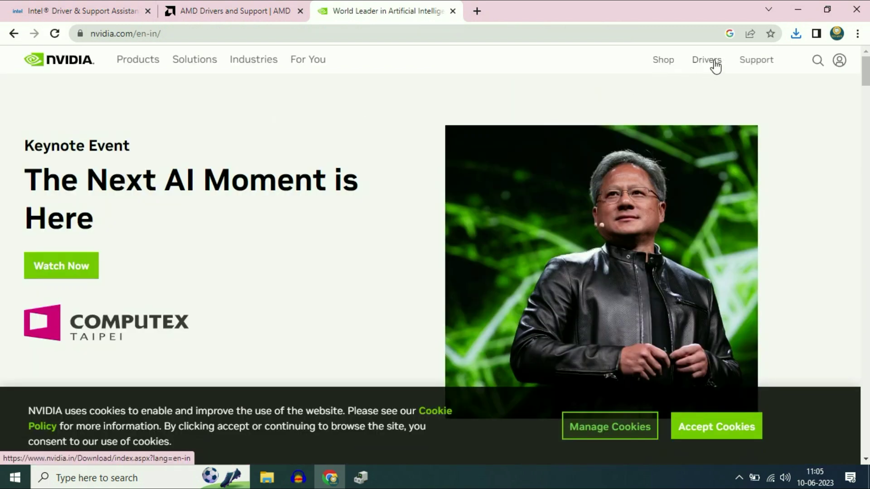
click(713, 63)
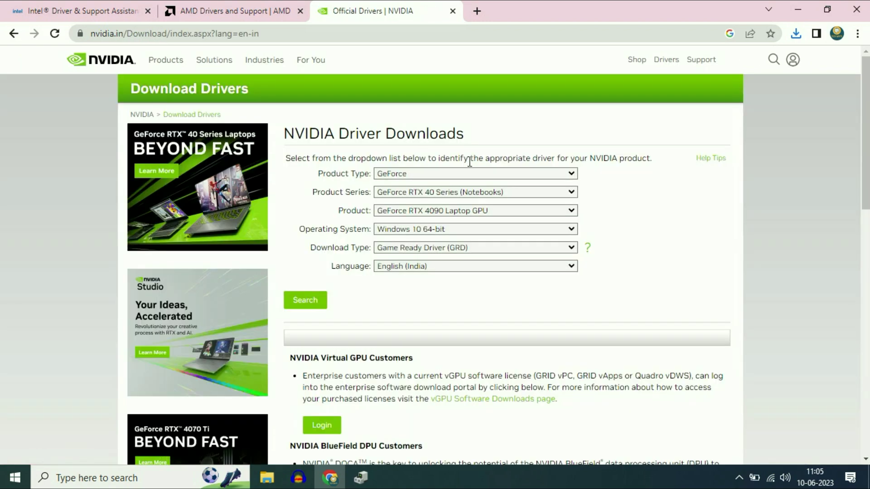
Confirm GeForce, RTX 40 Series (Notebooks), RTX 4090 Laptop GPU and Windows 10 64-bit.
click(569, 175)
click(569, 177)
click(568, 176)
click(567, 181)
click(561, 196)
click(561, 198)
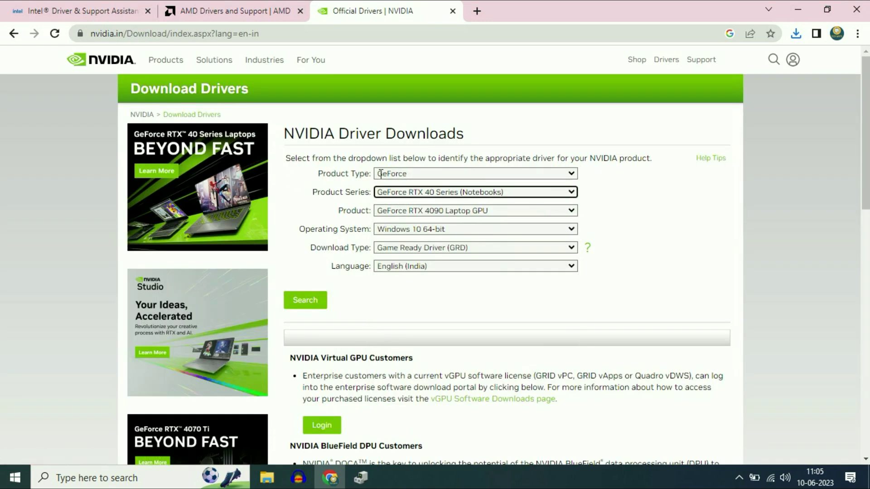
click(558, 175)
click(558, 175)
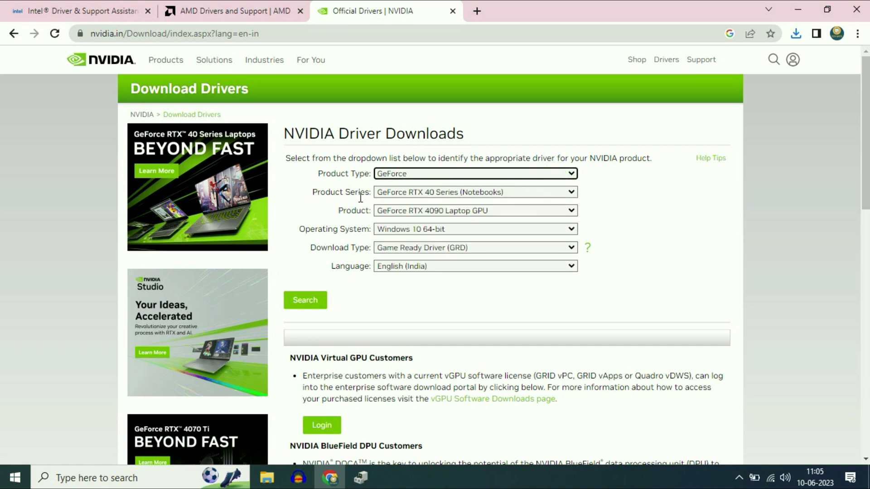
click(567, 213)
click(567, 213)
click(560, 231)
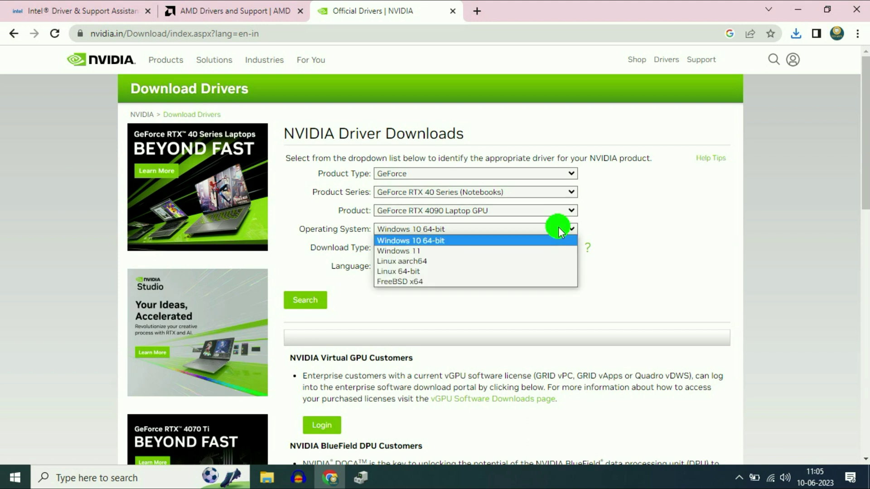
click(561, 229)
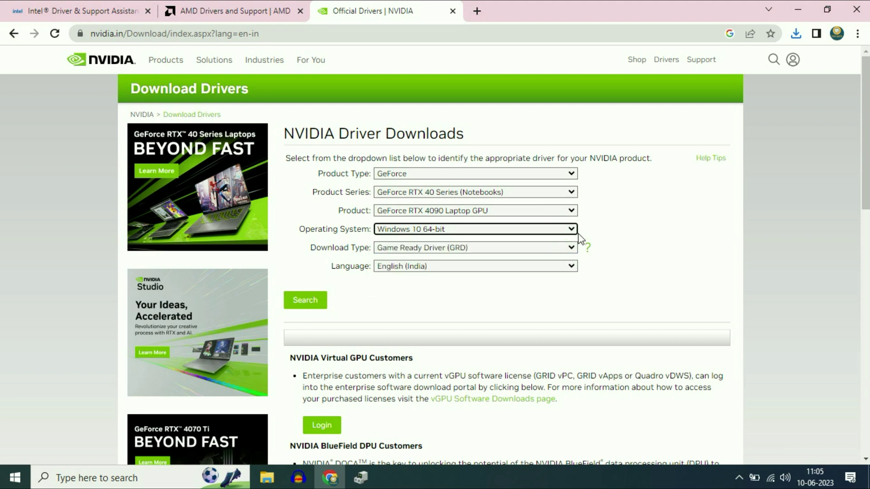
Search NVIDIA's form to find the GeForce Game Ready Driver 535.98 (653.5 MB).
click(317, 307)
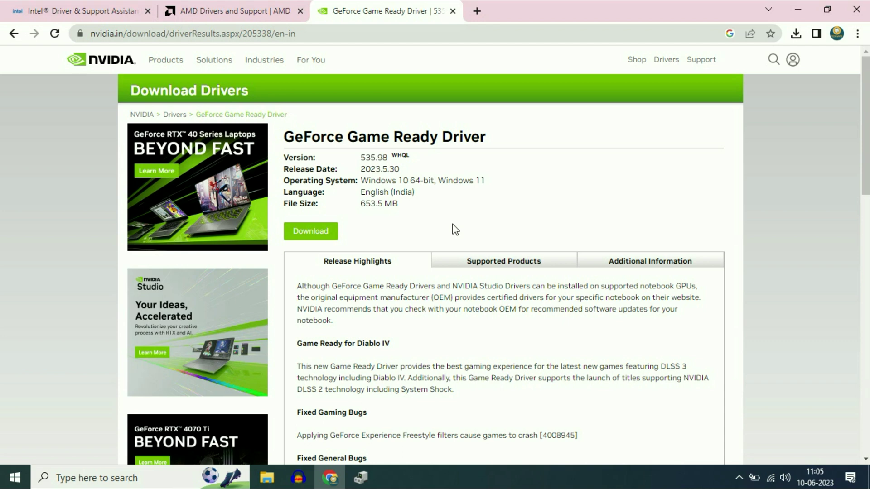
Minimize Chrome and Device Manager to reveal the bare Windows desktop.
click(798, 10)
click(797, 8)
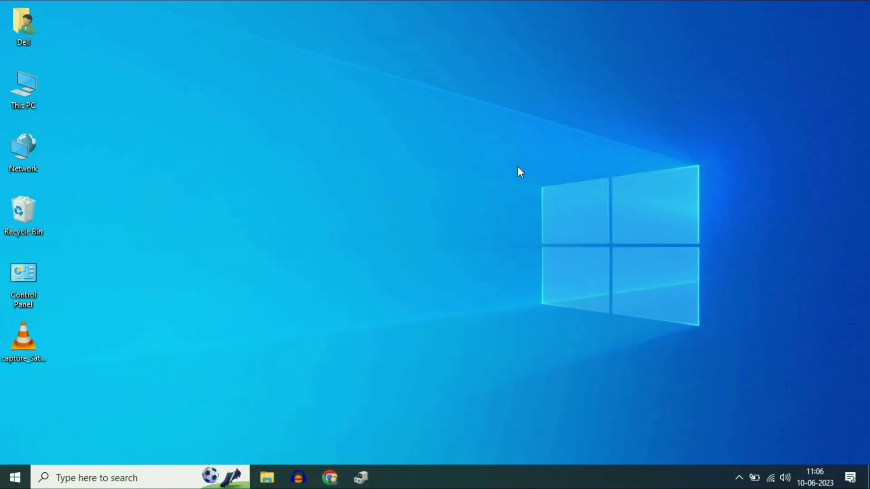